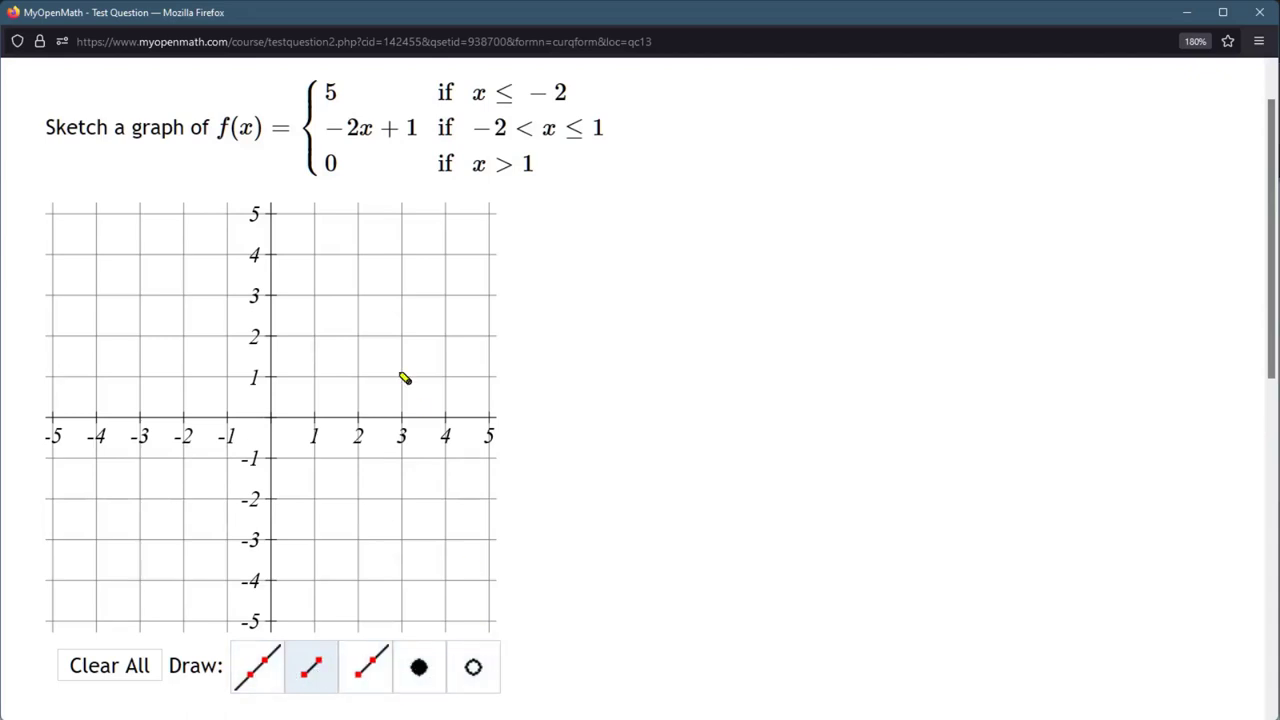
# Draw the first piece as a horizontal ray from (-2, 5) through about (-4.5, 5)
pyautogui.doubleClick(327, 92)
pyautogui.moveTo(475, 97); pyautogui.dragTo(605, 98)
pyautogui.click(609, 97)
pyautogui.click(366, 672)
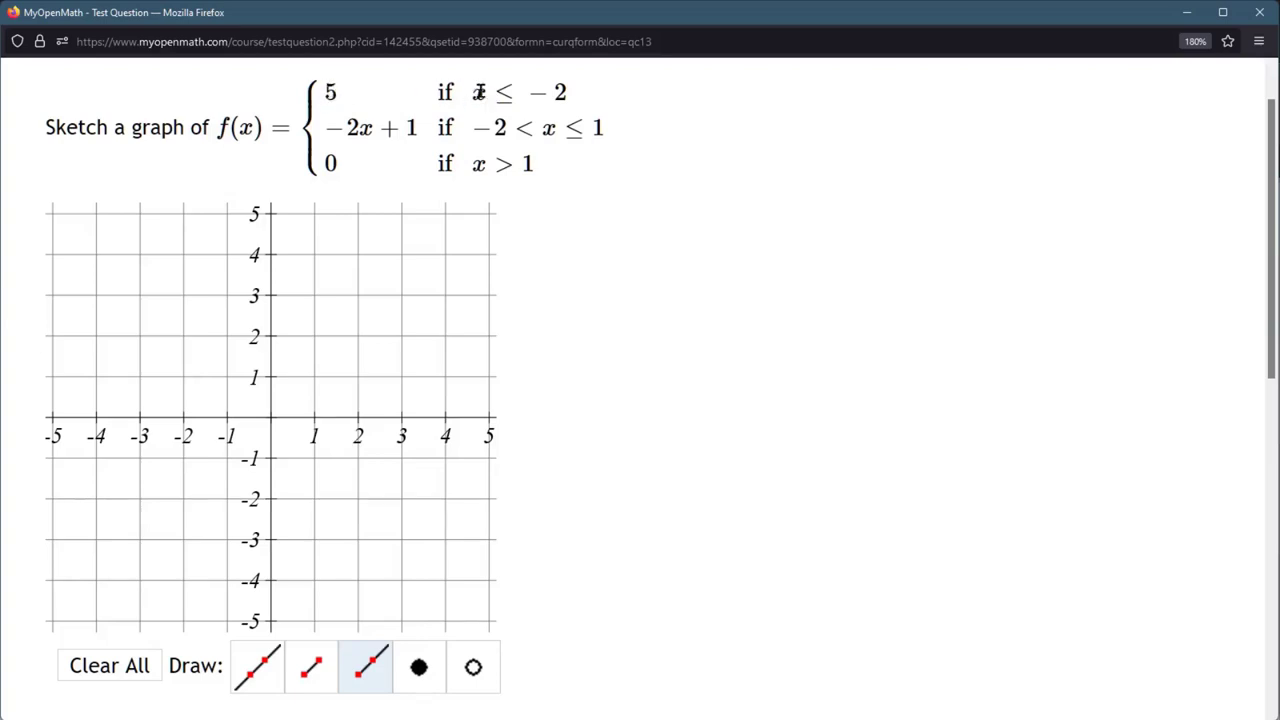
pyautogui.moveTo(566, 92); pyautogui.dragTo(528, 92)
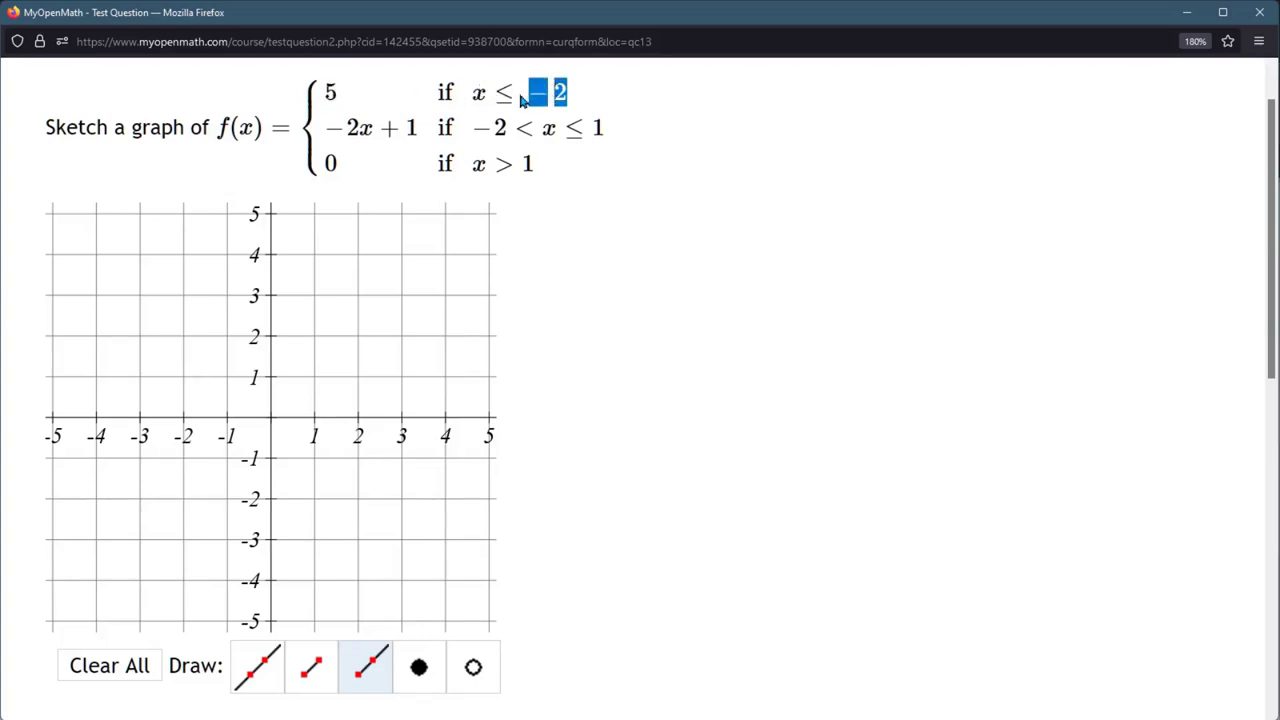
pyautogui.click(716, 281)
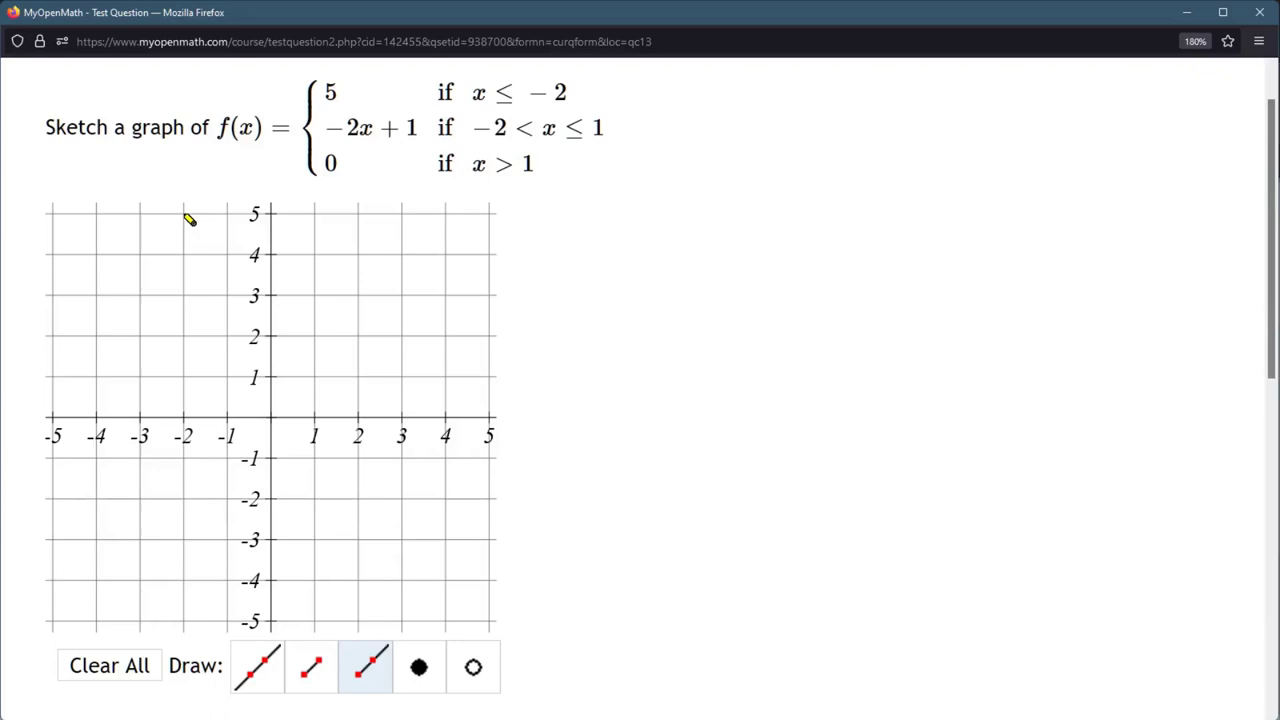
pyautogui.moveTo(184, 214); pyautogui.dragTo(76, 217)
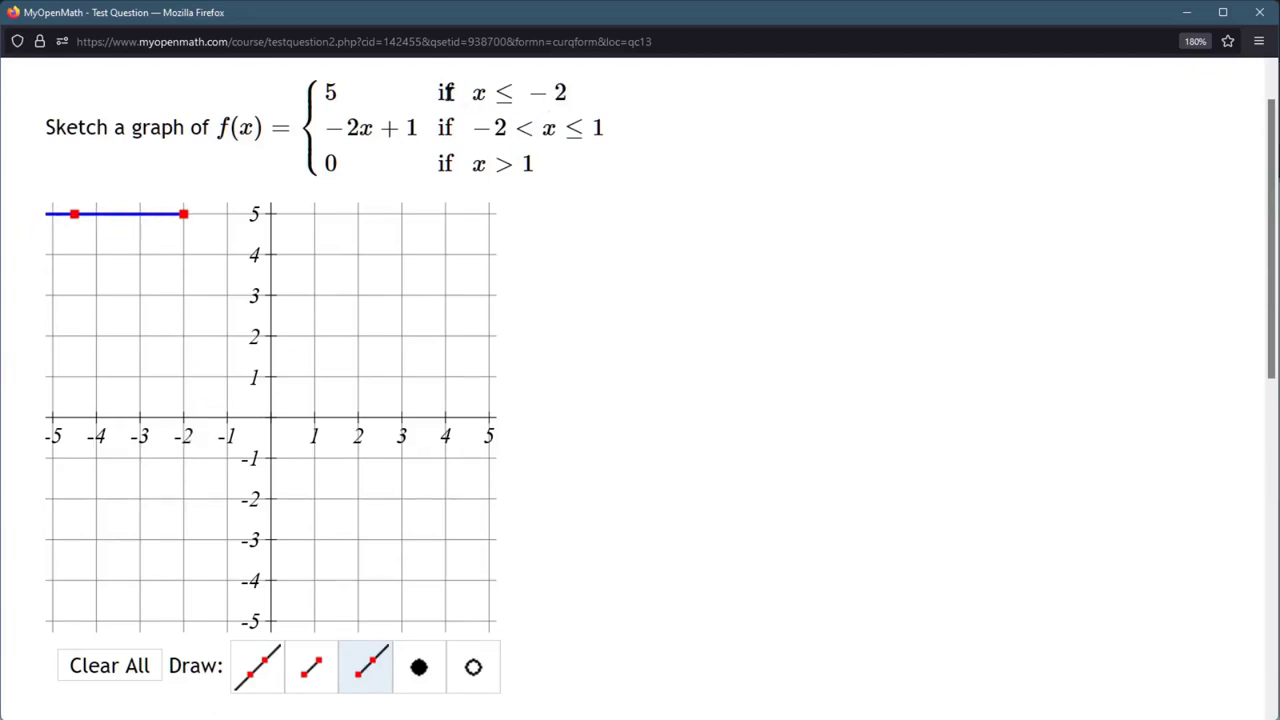
# Draw the third piece as a horizontal ray from (1, 0) through about (4.5, 0)
pyautogui.moveTo(498, 100); pyautogui.dragTo(578, 106)
pyautogui.click(560, 116)
pyautogui.moveTo(327, 164); pyautogui.dragTo(570, 172)
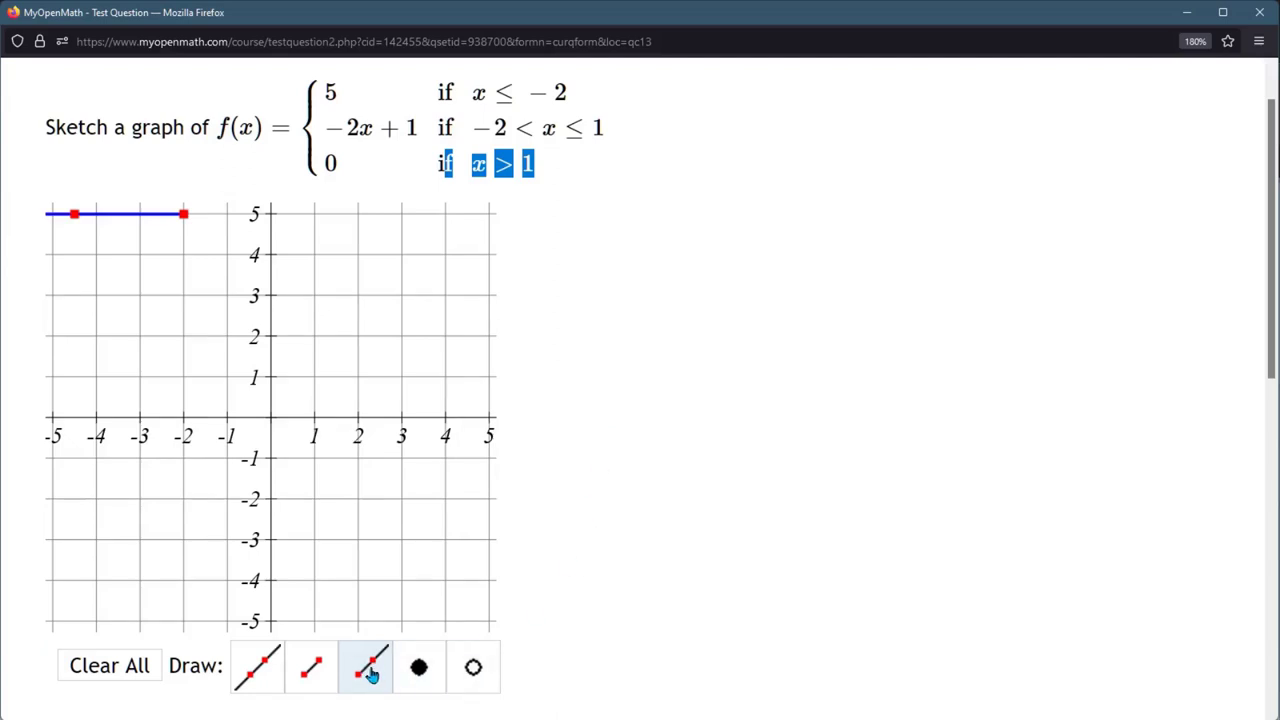
pyautogui.click(525, 170)
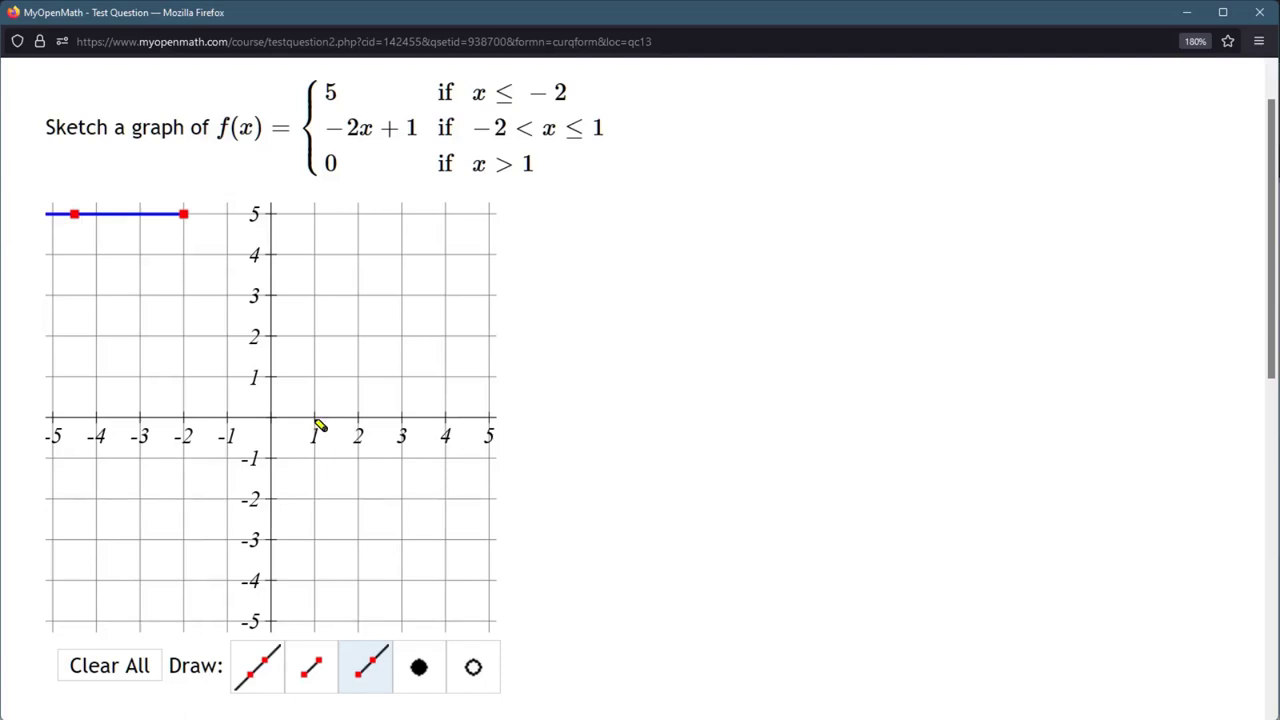
pyautogui.scroll(-3, 714, 340)
pyautogui.scroll(4, 528, 541)
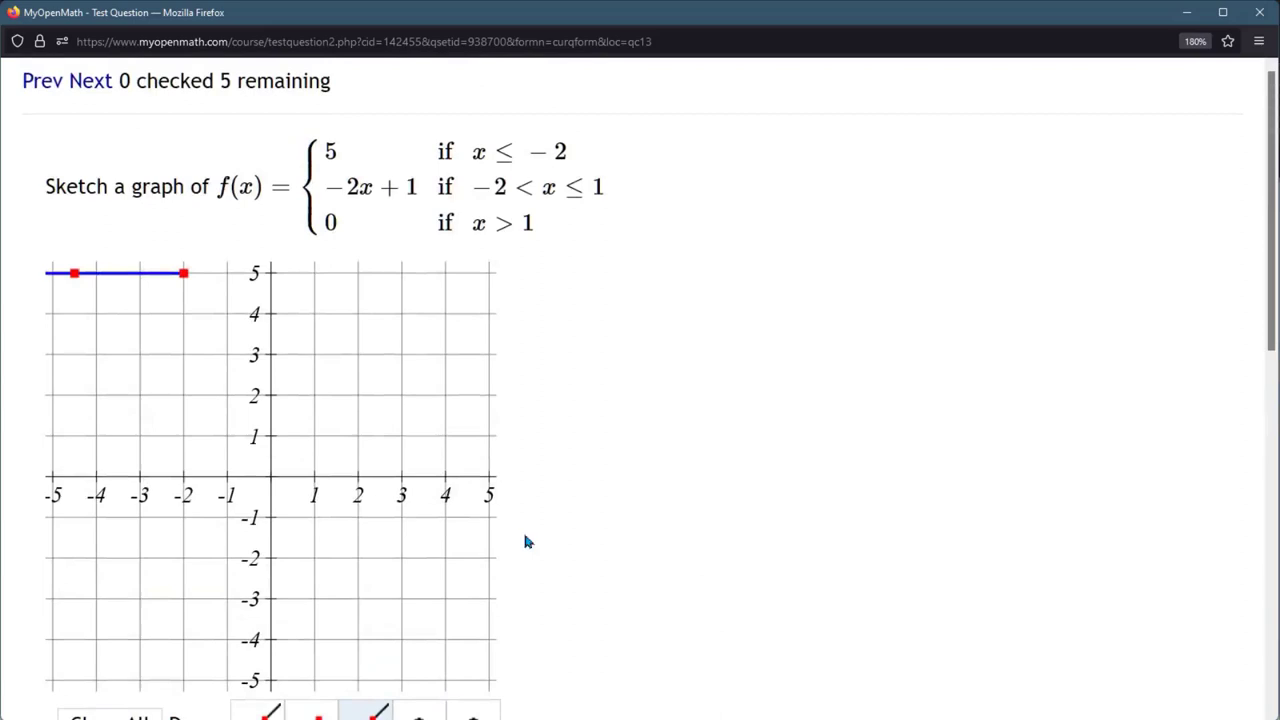
pyautogui.click(314, 477)
pyautogui.click(489, 436)
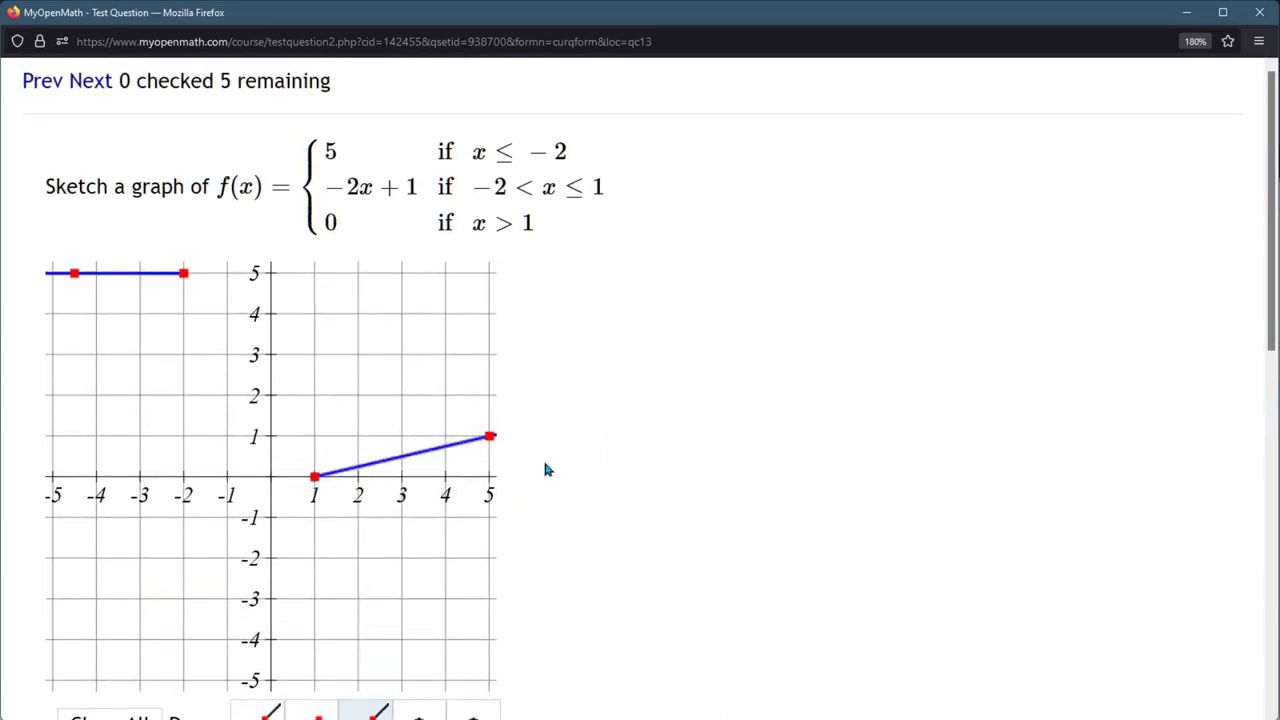
pyautogui.moveTo(489, 436); pyautogui.dragTo(481, 482)
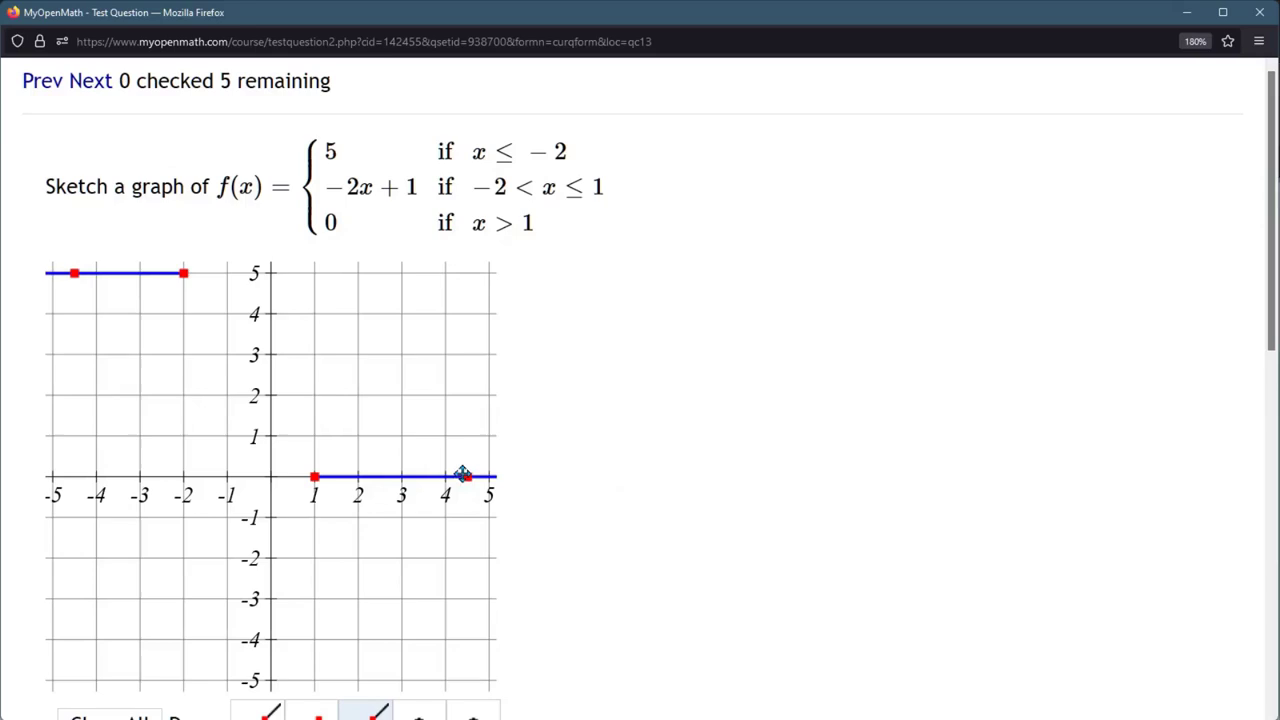
pyautogui.moveTo(469, 476)
pyautogui.mouseDown()
pyautogui.moveTo(418, 420)
pyautogui.moveTo(469, 477)
pyautogui.mouseUp()
# Draw a line segment for the middle piece, -2x + 1, from (0, 1) to (1, -1)
pyautogui.scroll(-1, 624, 504)
pyautogui.scroll(-3, 622, 504)
pyautogui.scroll(3, 517, 346)
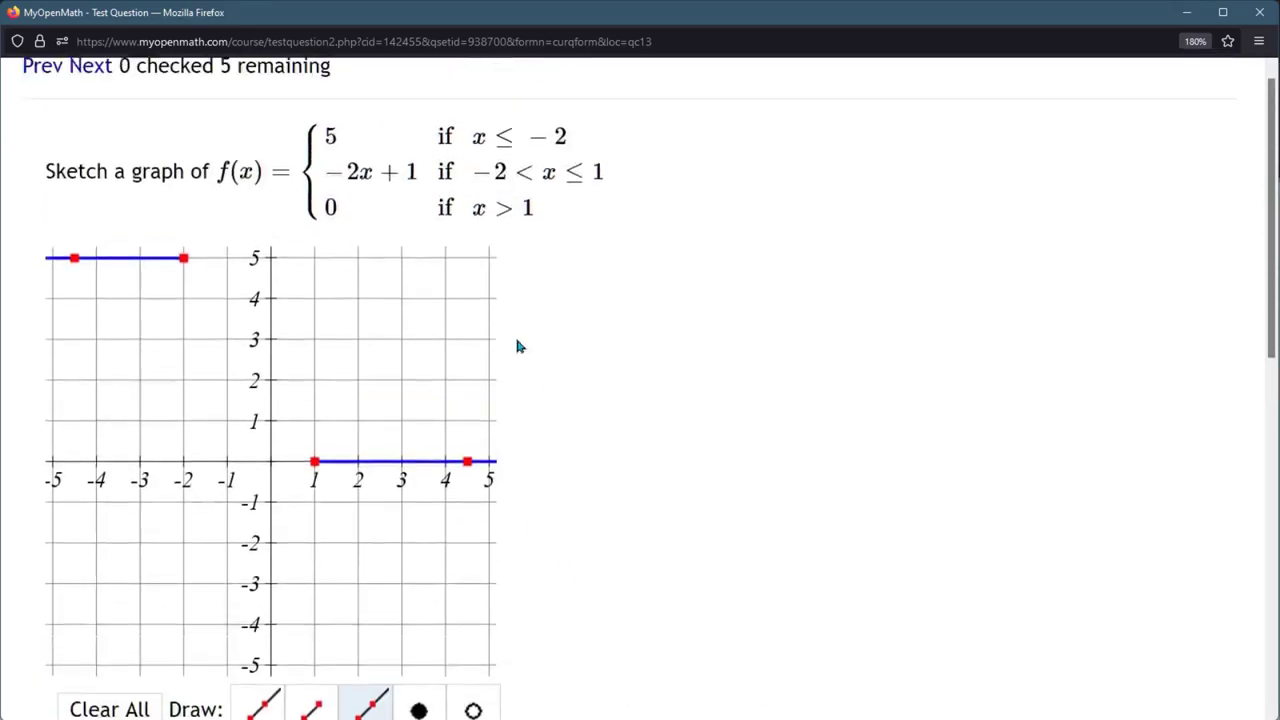
pyautogui.moveTo(326, 187); pyautogui.dragTo(413, 188)
pyautogui.scroll(-3, 610, 577)
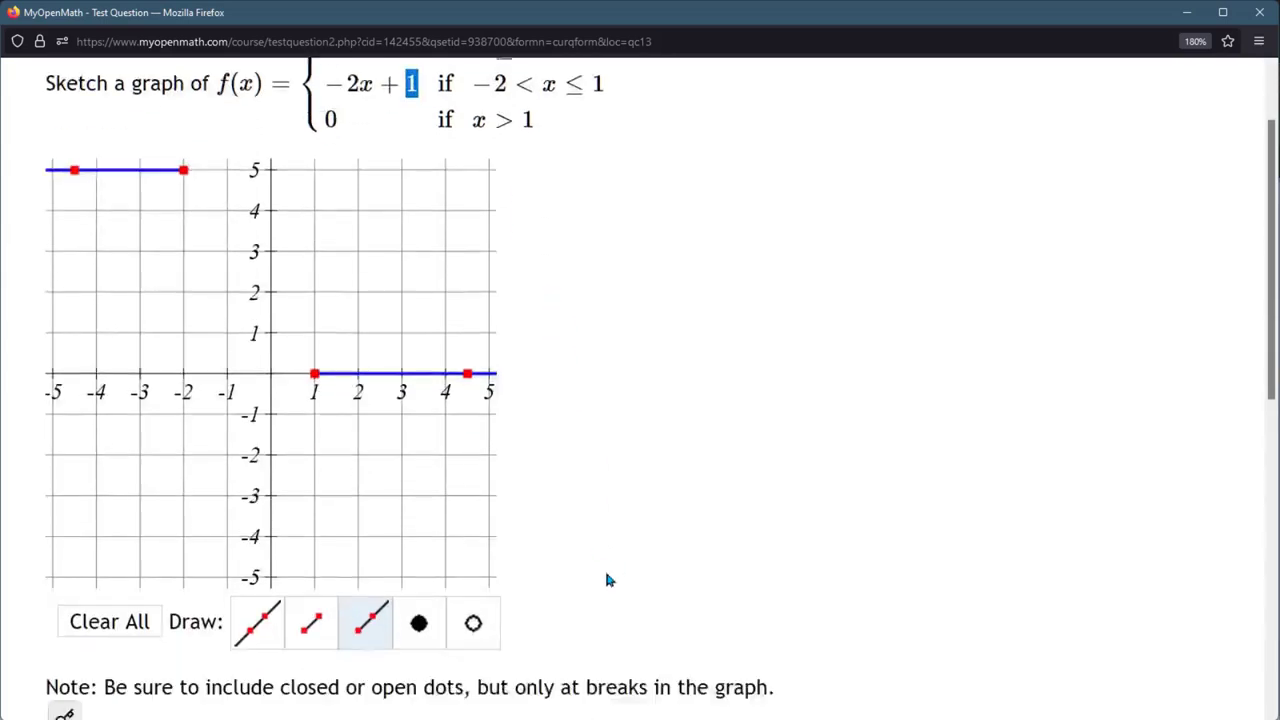
pyautogui.scroll(3, 520, 557)
pyautogui.scroll(-3, 463, 477)
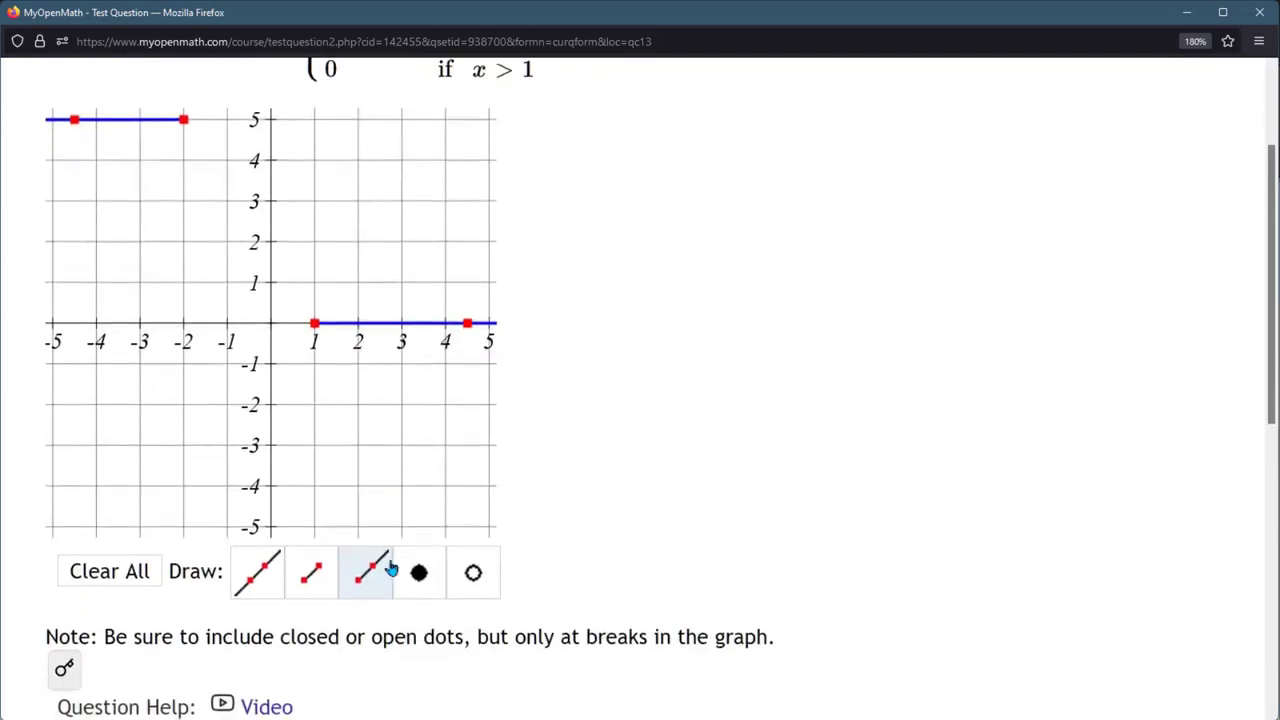
pyautogui.click(311, 572)
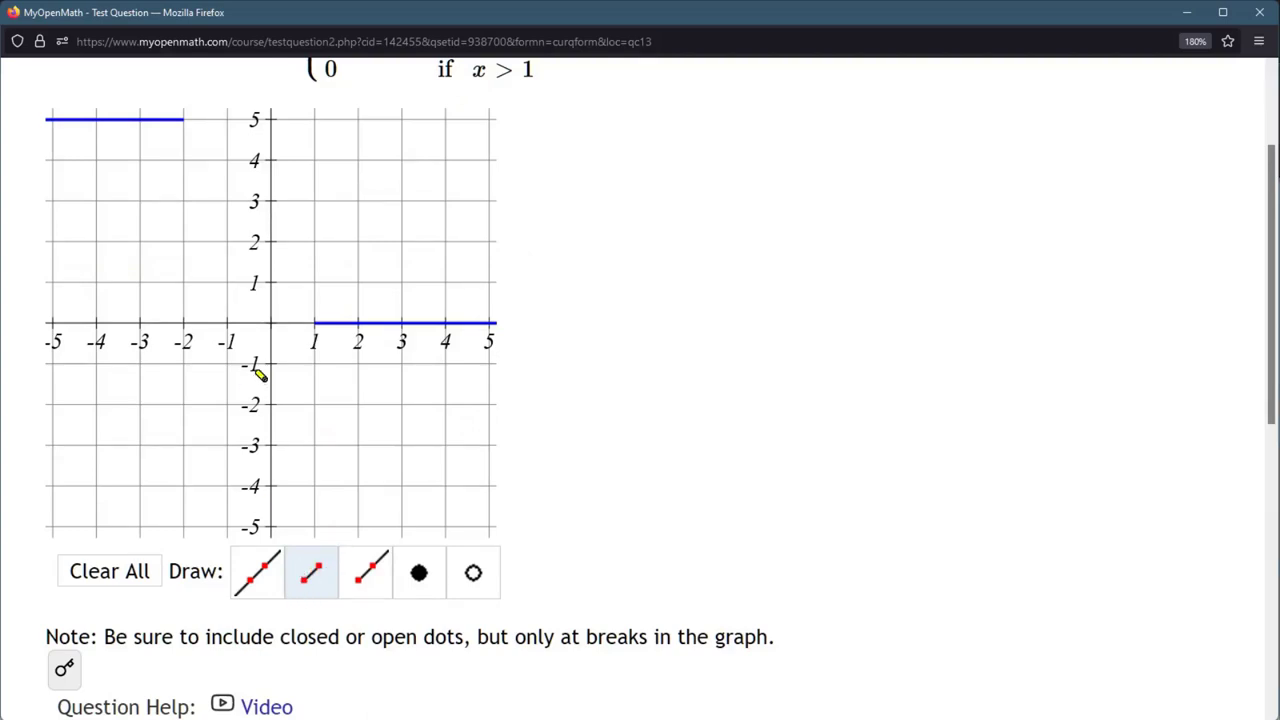
pyautogui.scroll(3, 258, 372)
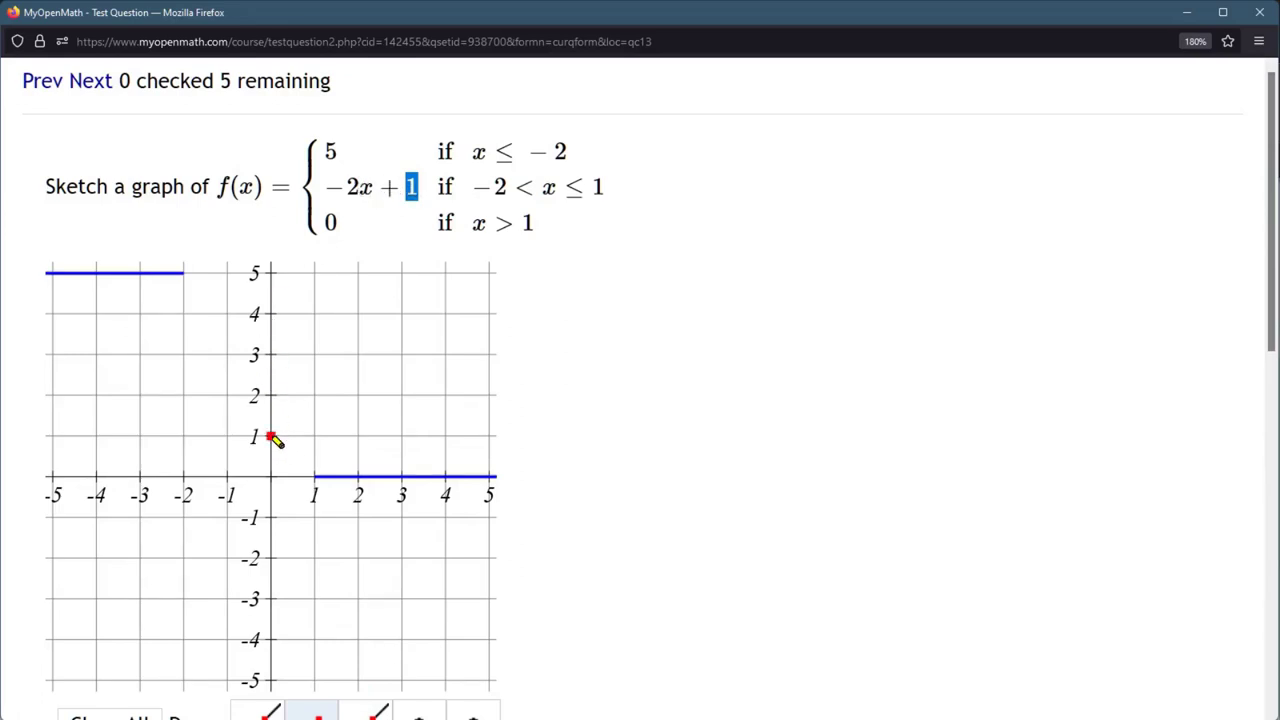
pyautogui.click(315, 518)
# Extend the middle segment by moving its upper endpoint to (-2, 5), matching the domain -2 < x ≤ 1
pyautogui.moveTo(604, 188); pyautogui.dragTo(538, 192)
pyautogui.click(552, 196)
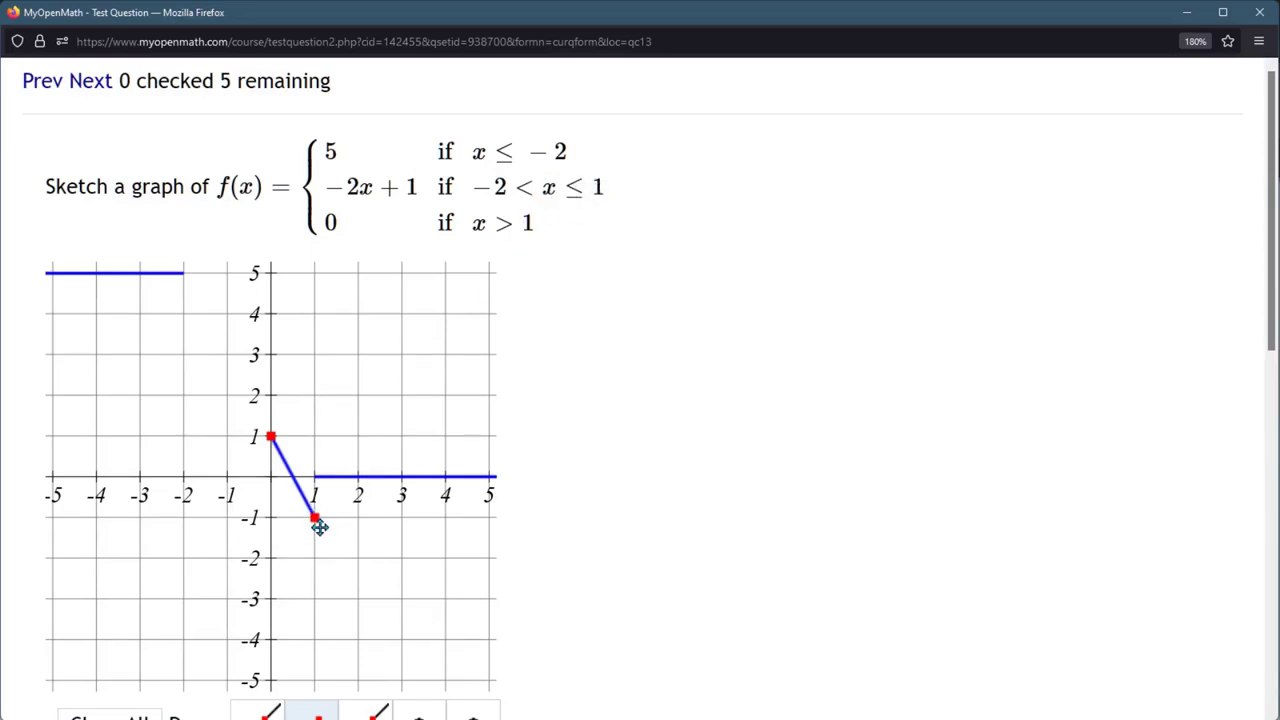
pyautogui.moveTo(472, 192); pyautogui.dragTo(500, 187)
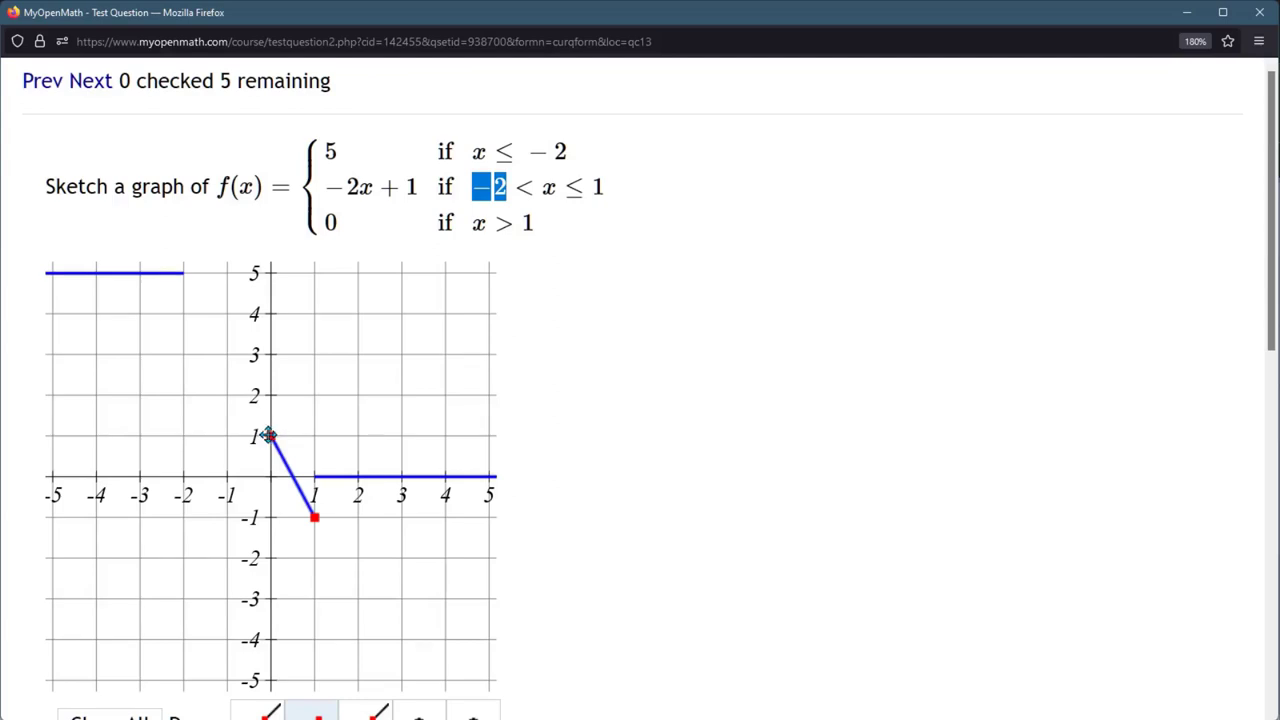
pyautogui.moveTo(268, 435); pyautogui.dragTo(226, 354)
pyautogui.moveTo(226, 352); pyautogui.dragTo(184, 274)
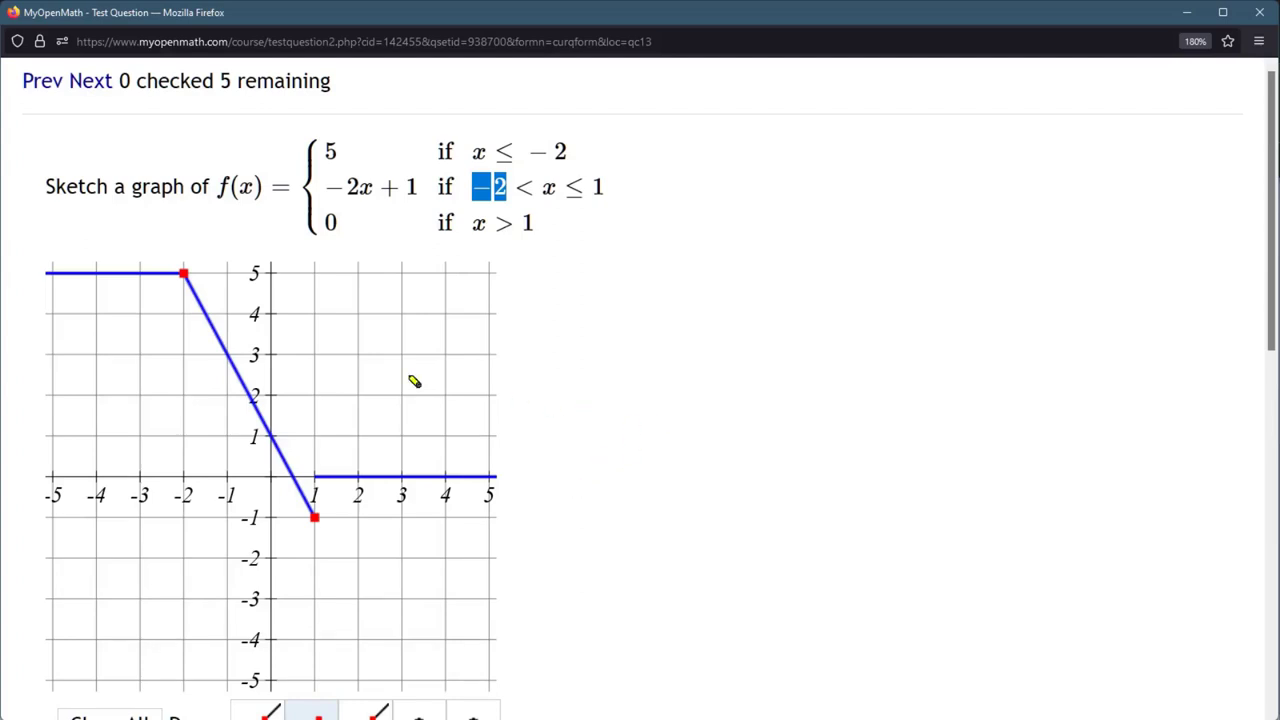
# Place a closed dot at (1, -1), the lower end of the middle segment
pyautogui.scroll(-2, 500, 530)
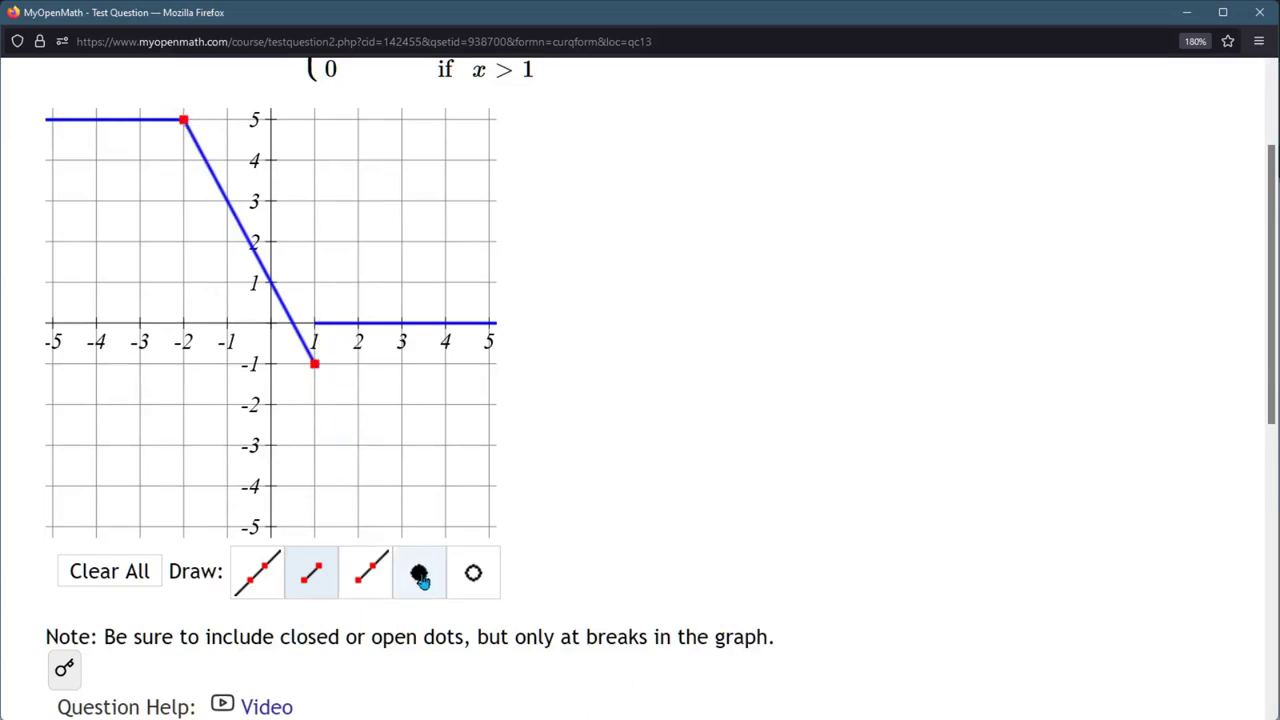
pyautogui.click(476, 583)
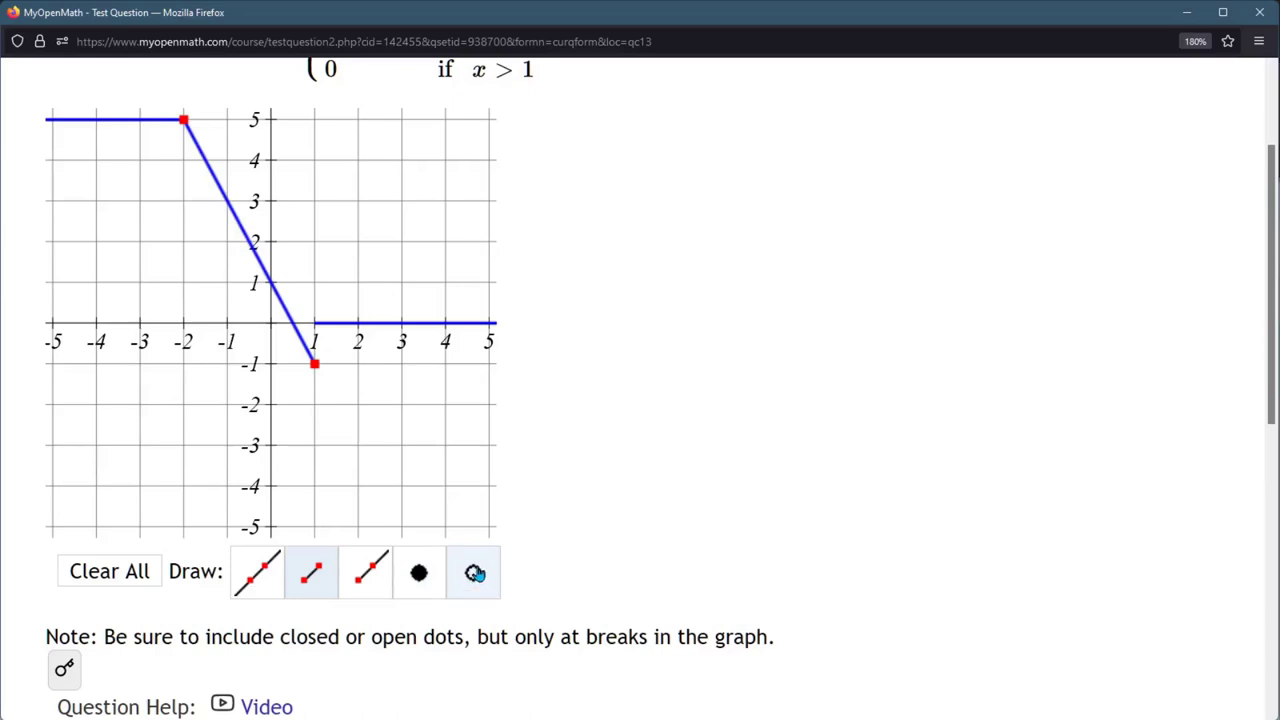
pyautogui.scroll(3, 571, 534)
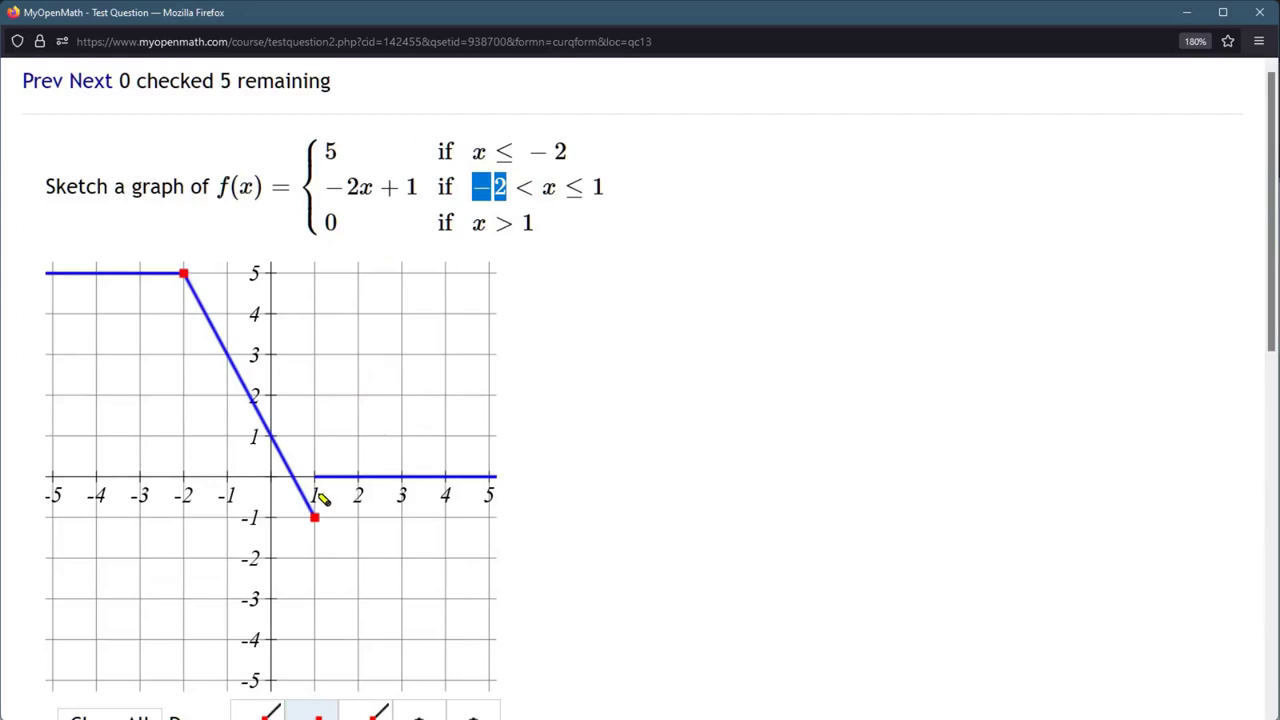
pyautogui.moveTo(537, 222); pyautogui.dragTo(470, 222)
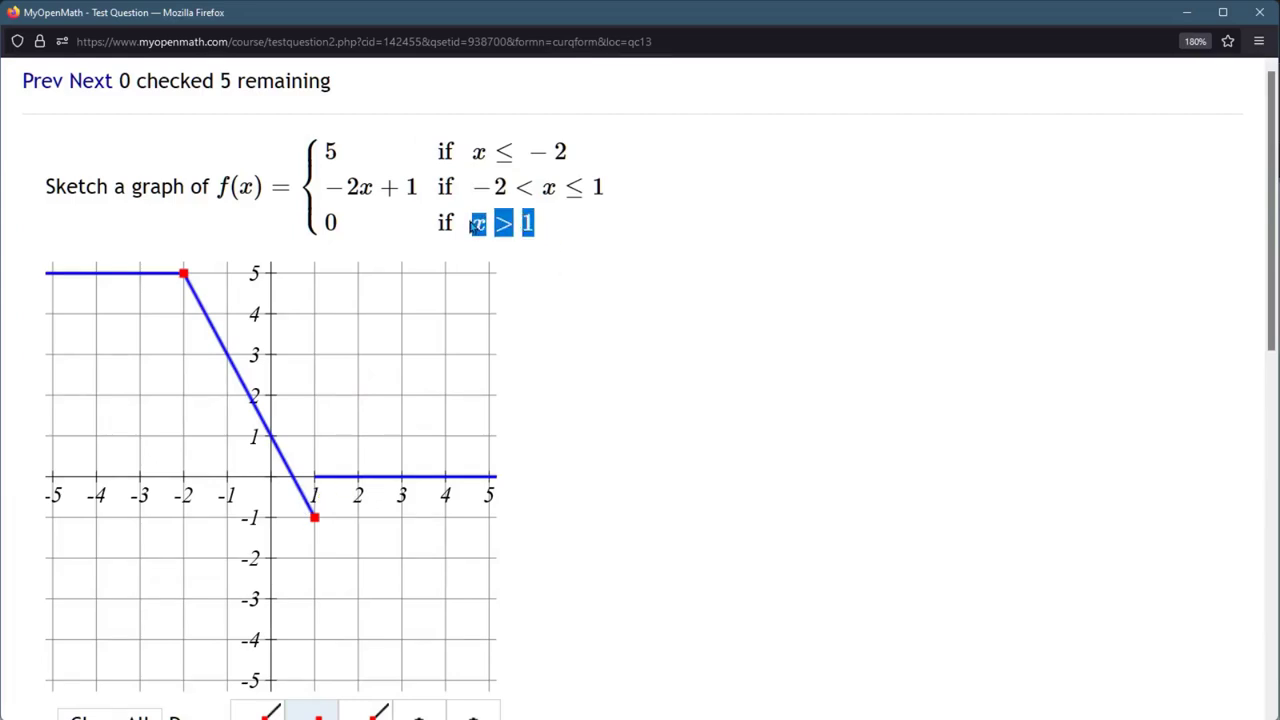
pyautogui.moveTo(547, 187); pyautogui.dragTo(612, 185)
pyautogui.moveTo(329, 190); pyautogui.dragTo(432, 193)
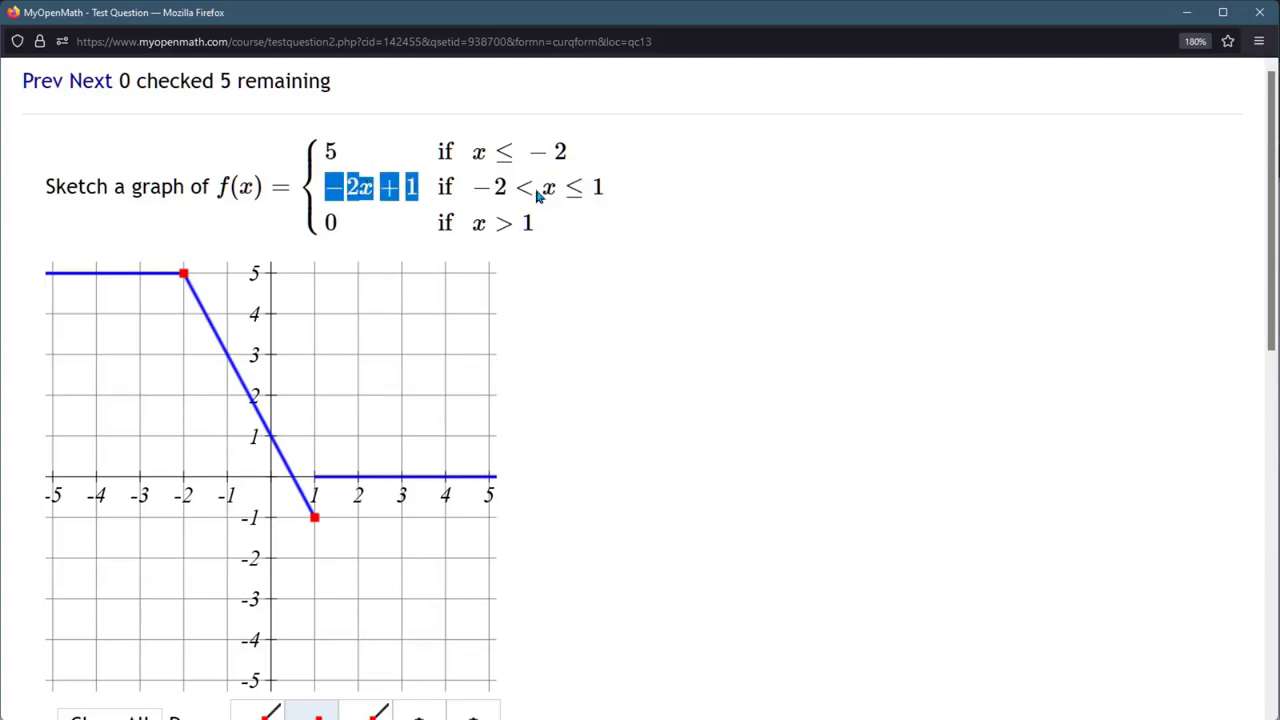
pyautogui.moveTo(545, 193); pyautogui.dragTo(600, 187)
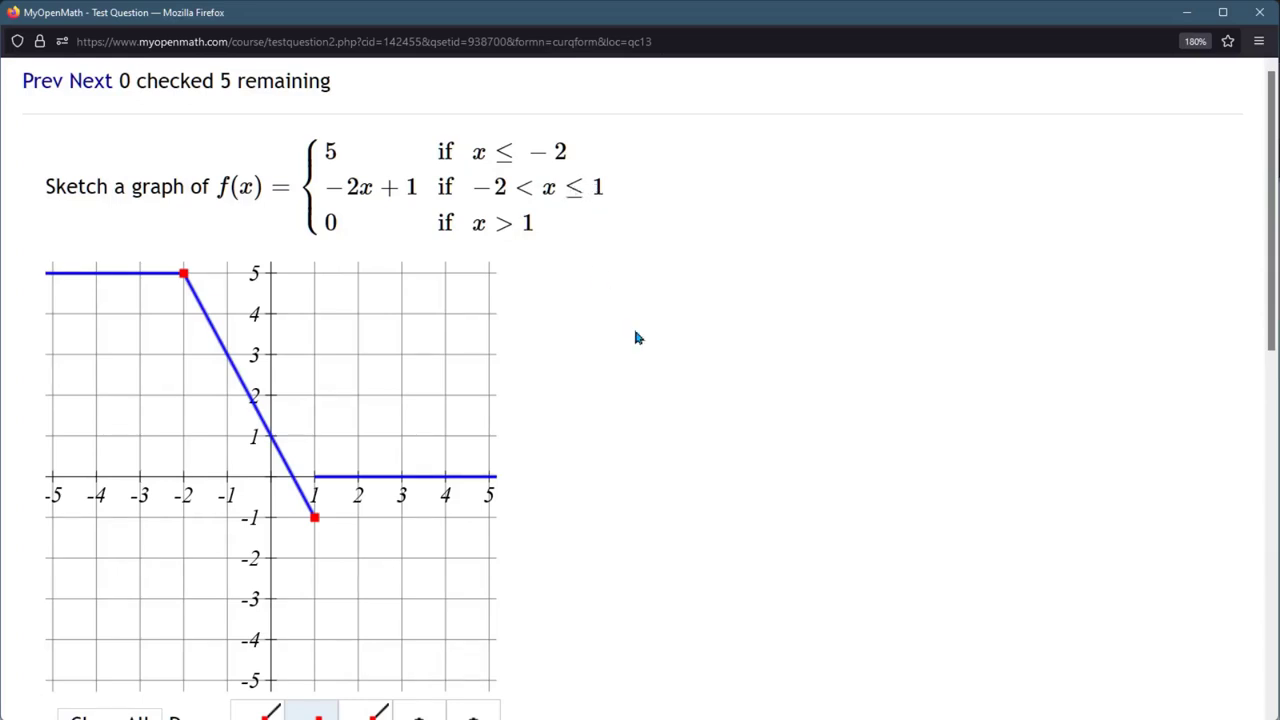
pyautogui.scroll(-2, 633, 330)
pyautogui.click(437, 573)
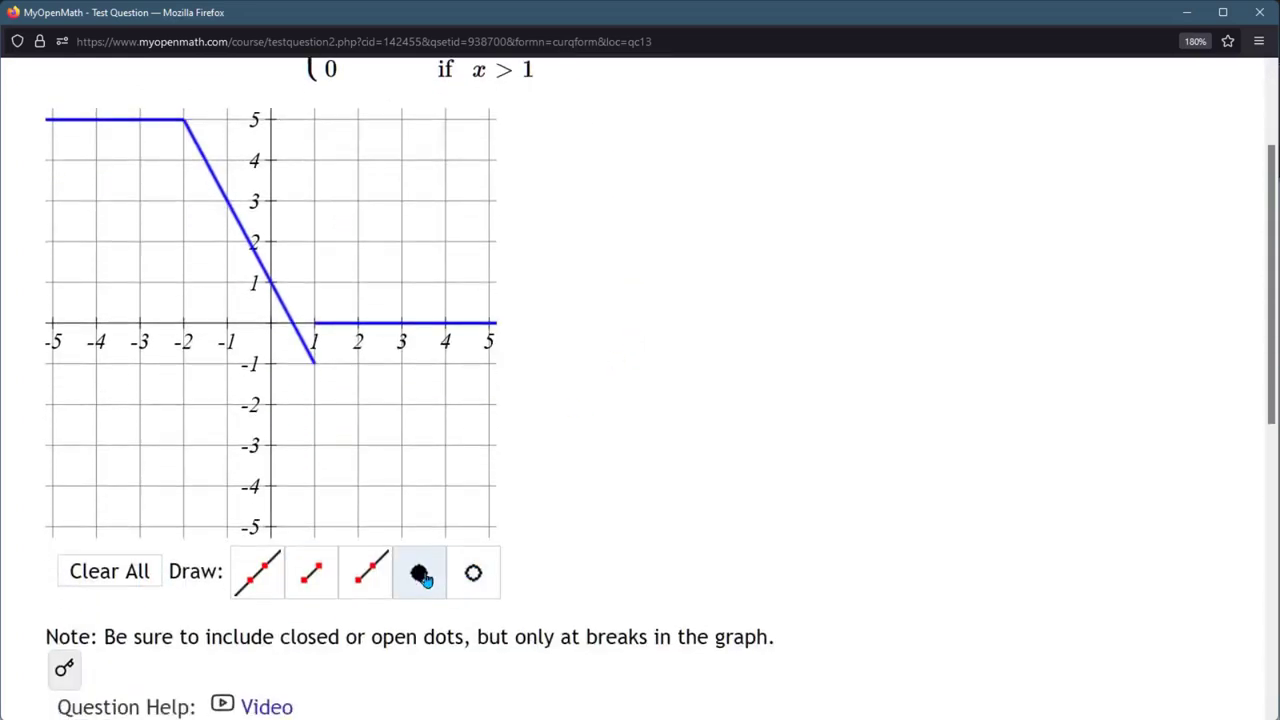
pyautogui.click(314, 364)
pyautogui.scroll(3, 522, 473)
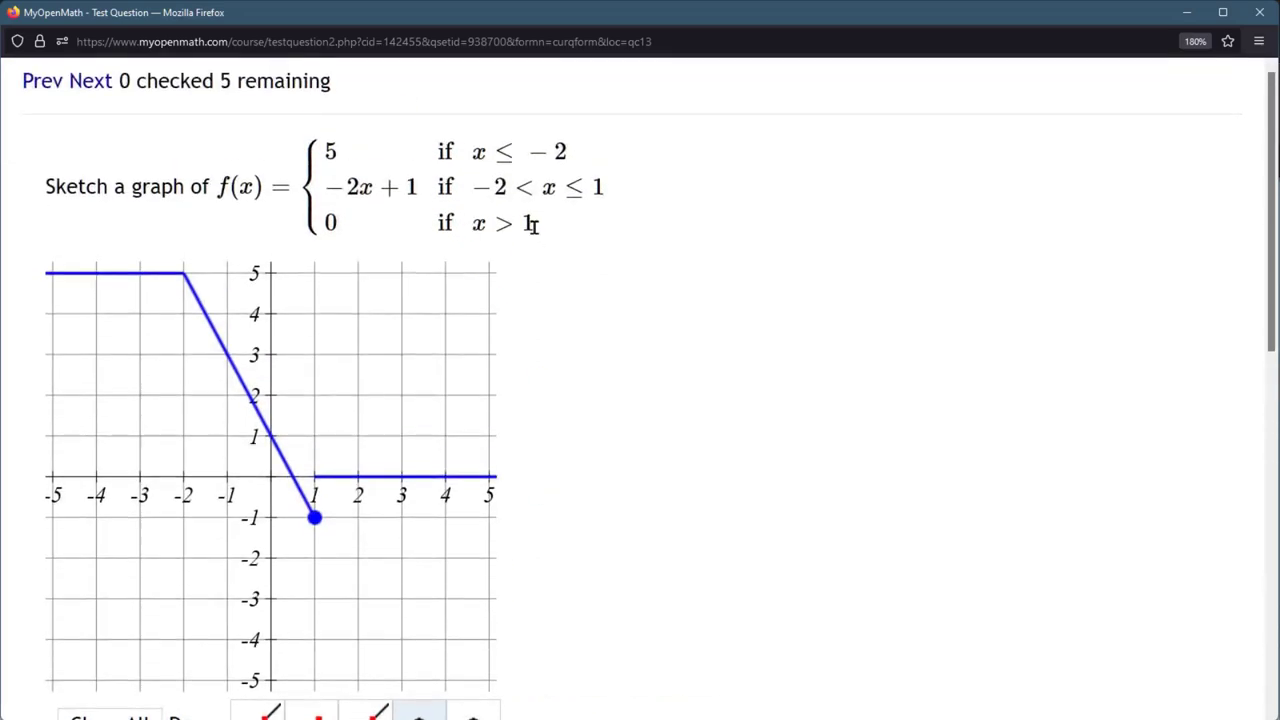
# Place an open dot at (1, 0), the start of the horizontal ray for x > 1, and submit the answer
pyautogui.doubleClick(331, 222)
pyautogui.scroll(-5, 540, 580)
pyautogui.scroll(2, 489, 585)
pyautogui.click(485, 579)
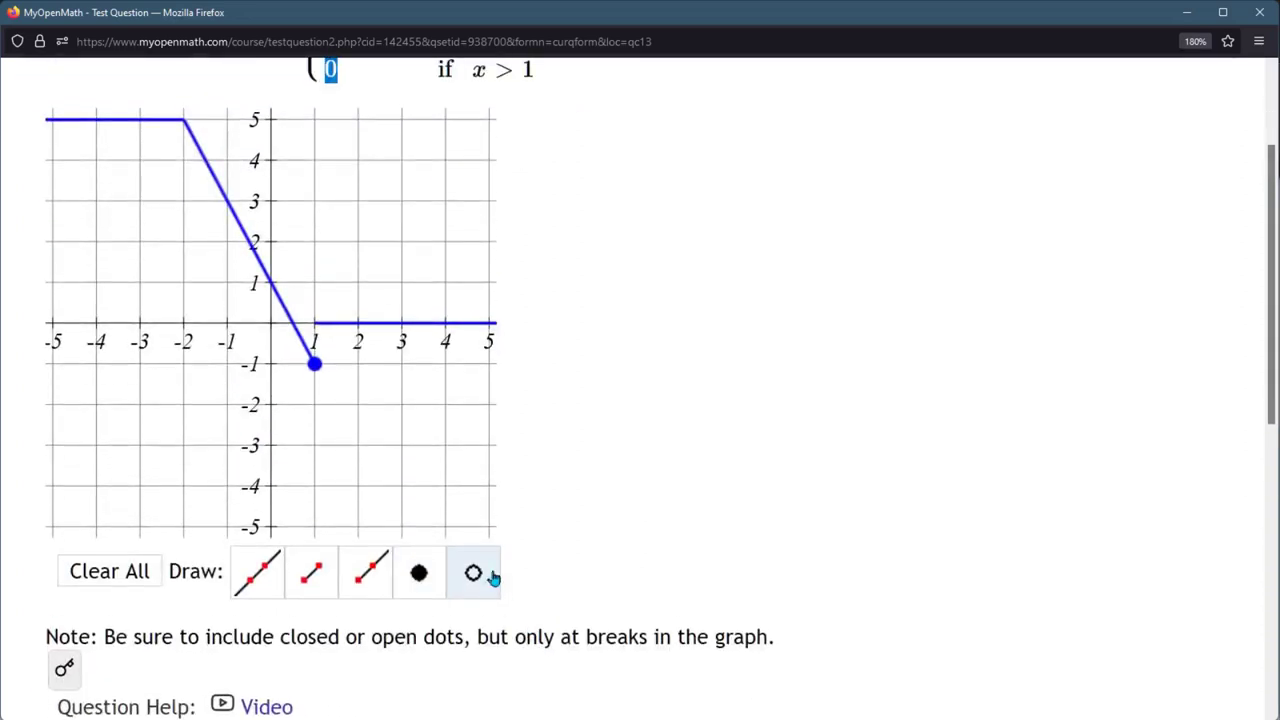
pyautogui.click(315, 324)
pyautogui.scroll(-3, 600, 545)
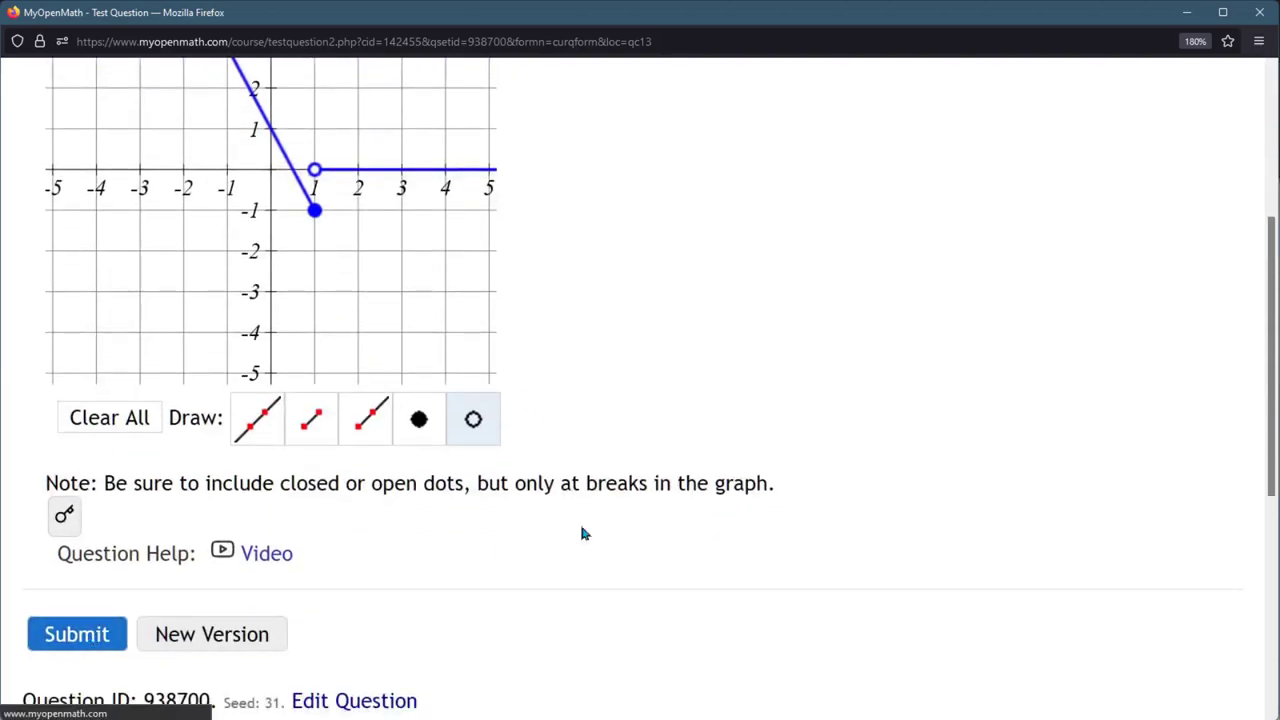
pyautogui.scroll(-3, 775, 489)
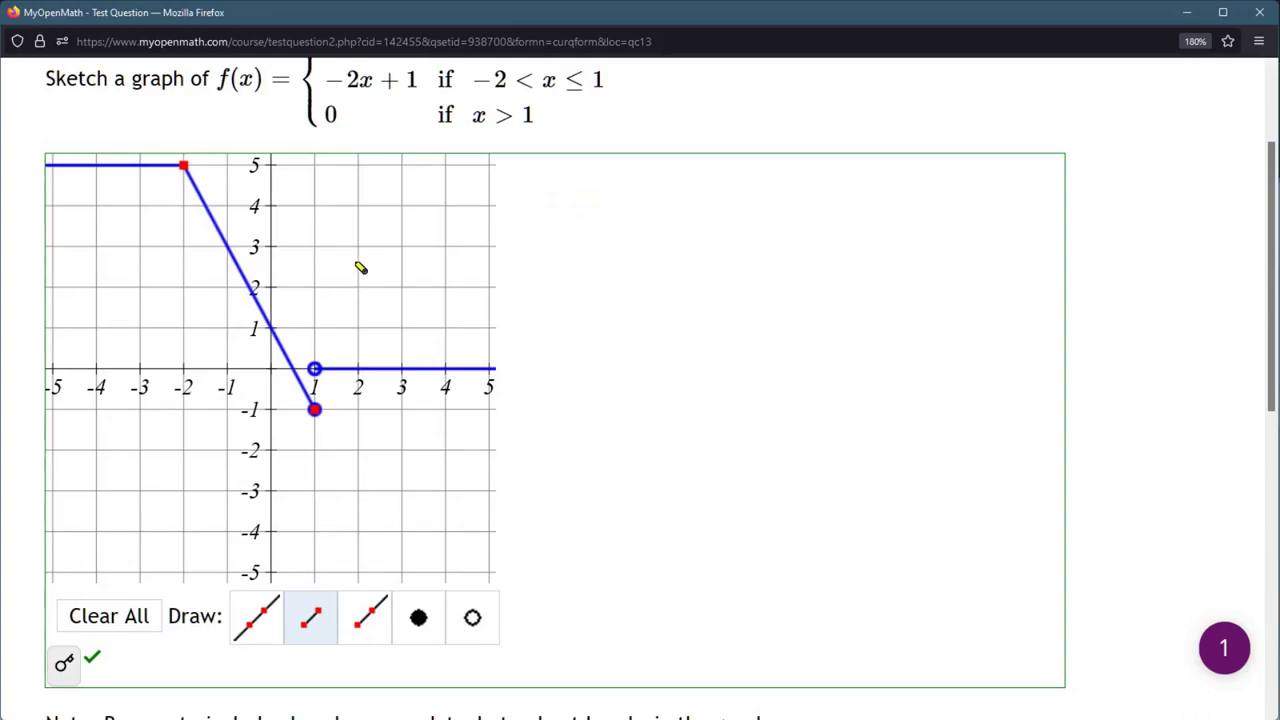
# Add a closed dot at (-2, 5), where the first two pieces meet, and resubmit the answer to check the score
pyautogui.click(426, 632)
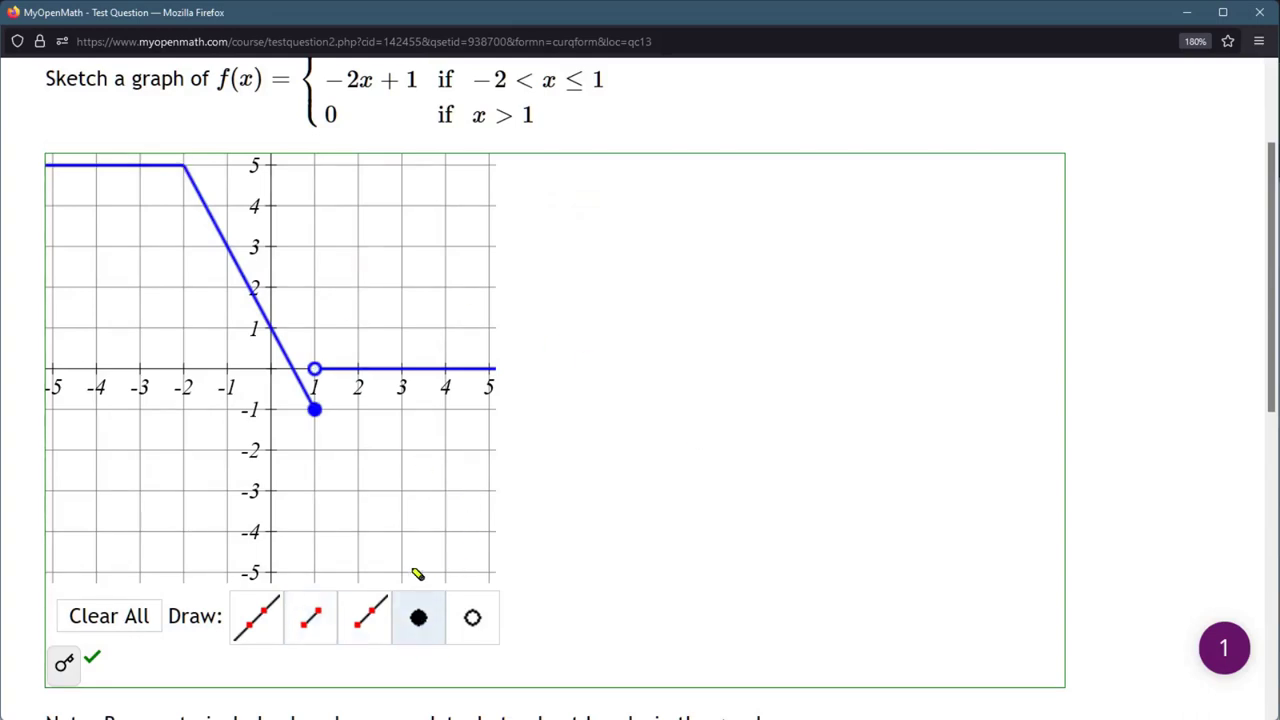
pyautogui.click(184, 166)
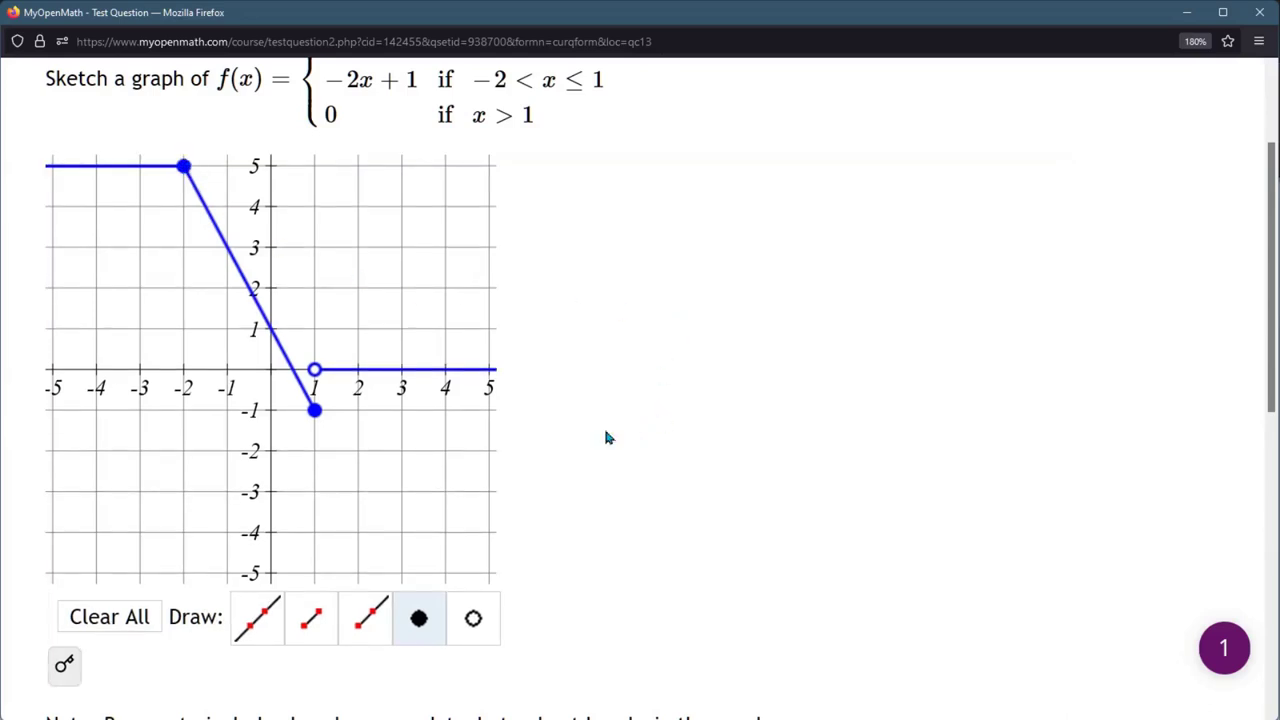
pyautogui.scroll(-3, 605, 437)
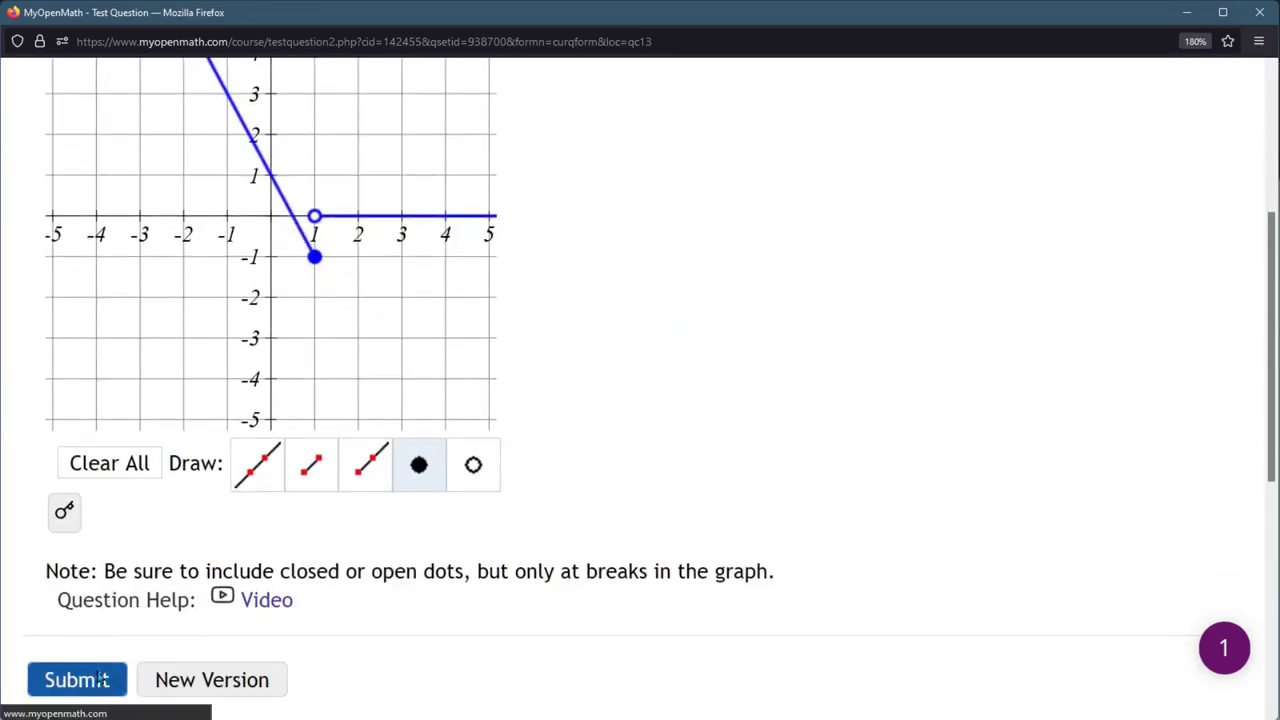
pyautogui.click(77, 680)
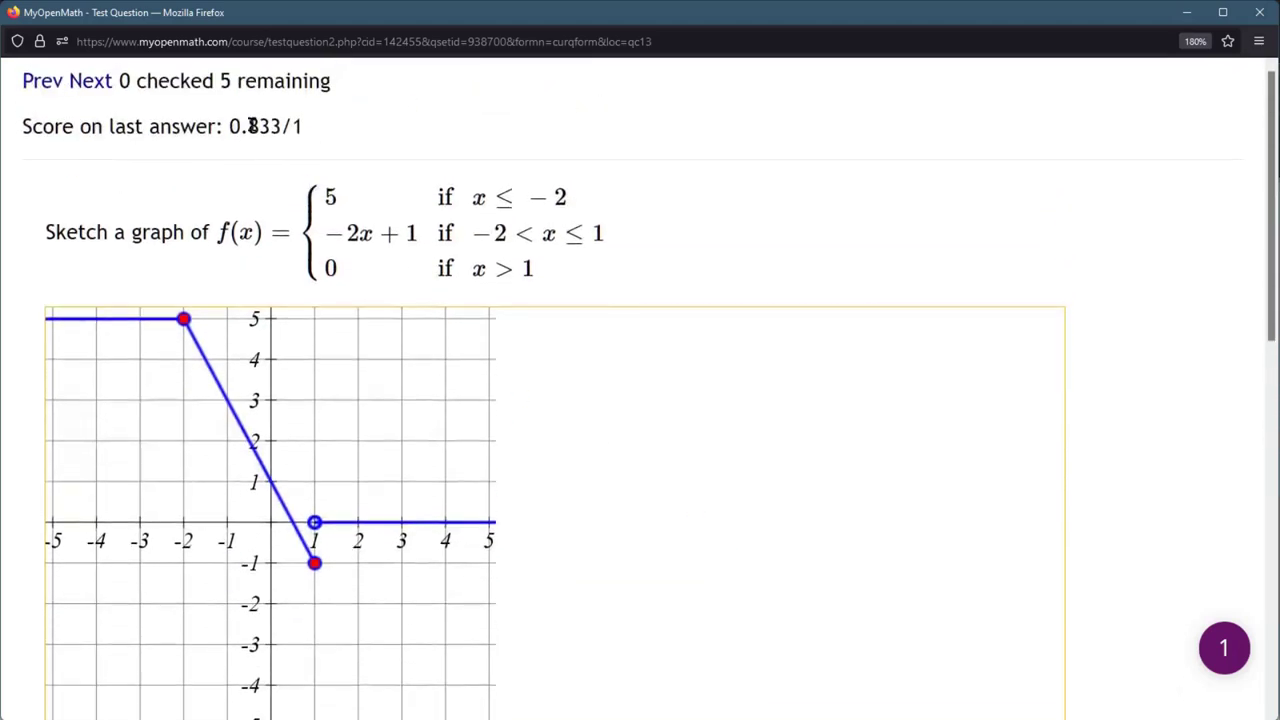
pyautogui.moveTo(225, 126); pyautogui.dragTo(335, 132)
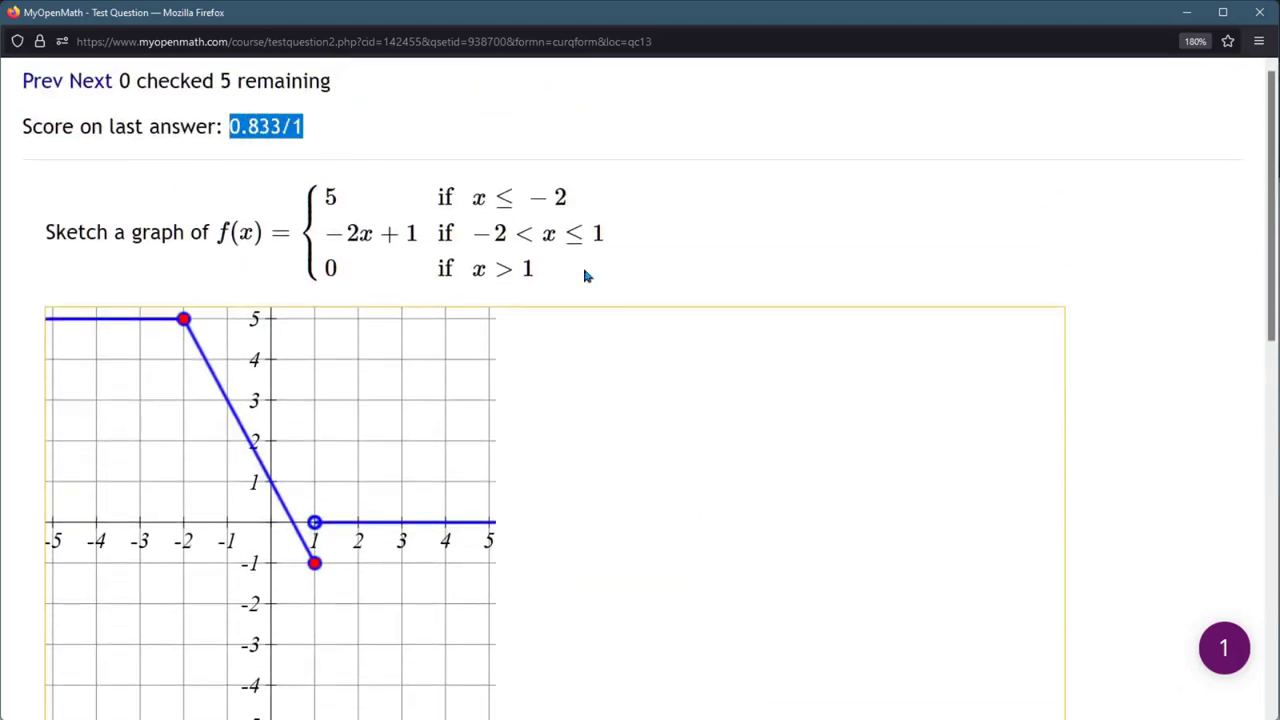
pyautogui.click(713, 413)
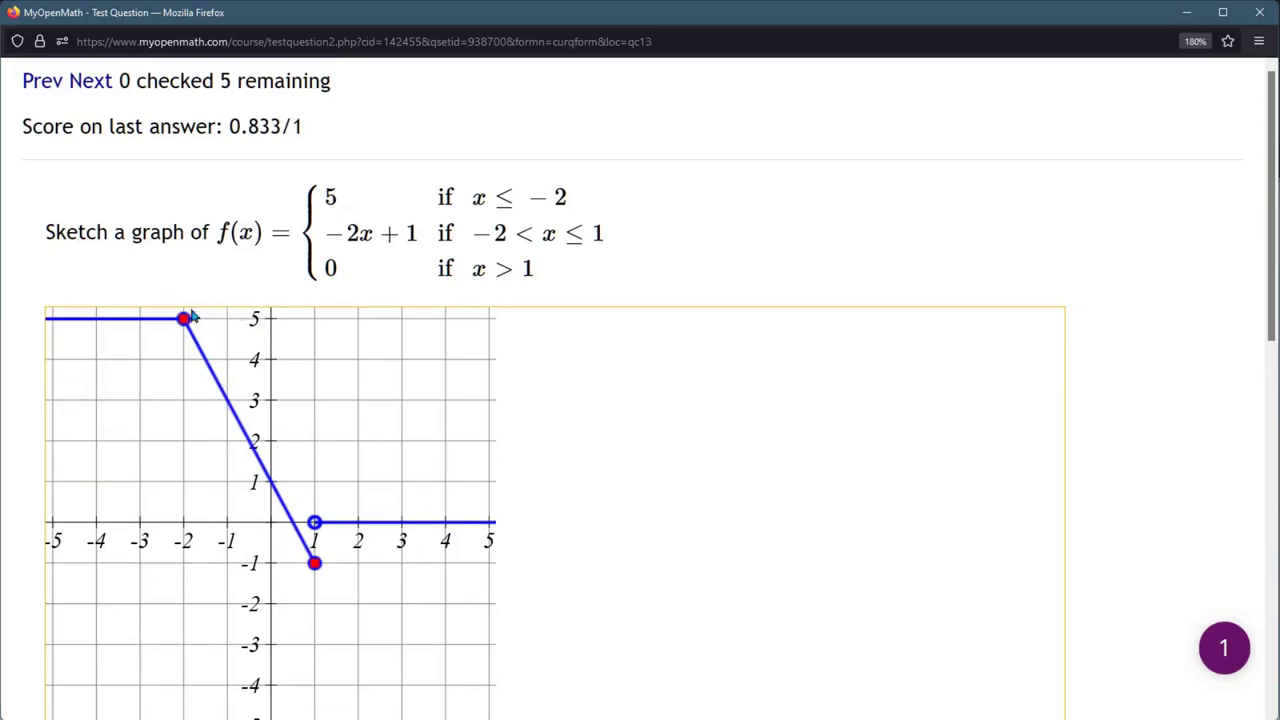
# Move the middle segment's upper endpoint away from the closed dot to about (-1.5, 4)
pyautogui.moveTo(186, 318)
pyautogui.mouseDown()
pyautogui.moveTo(248, 342)
pyautogui.moveTo(205, 360)
pyautogui.mouseUp()
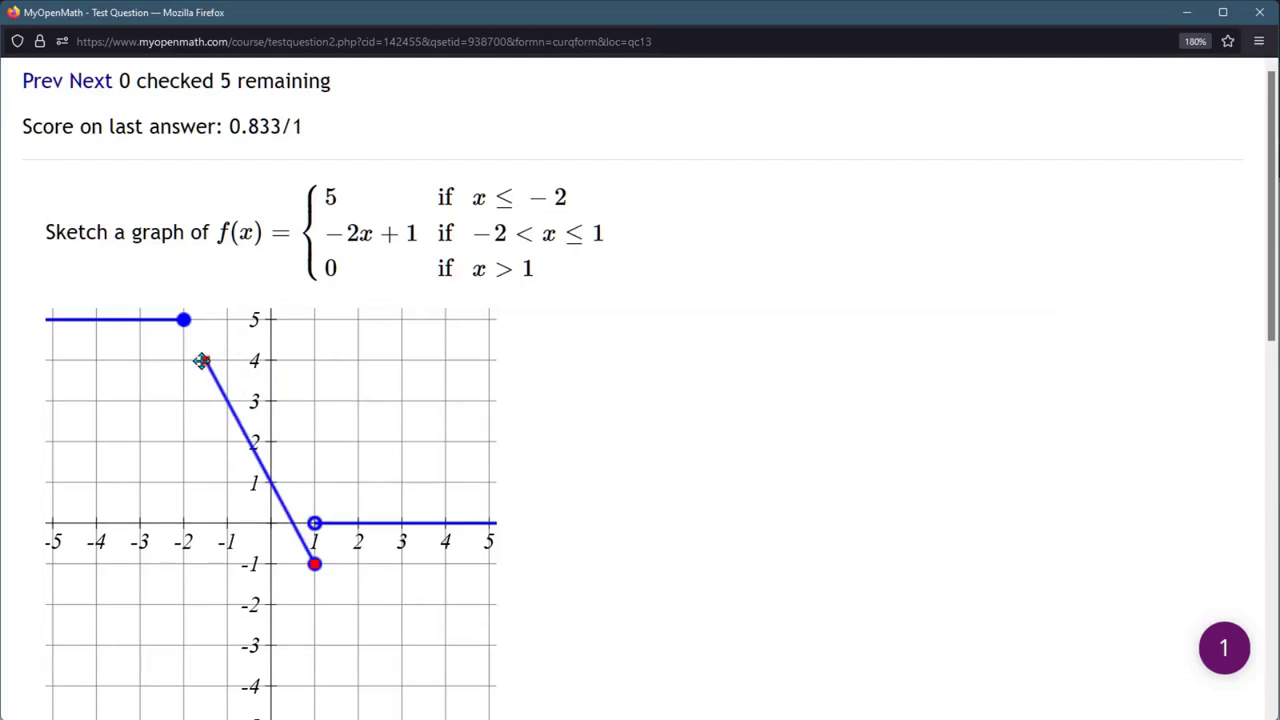
pyautogui.scroll(-2, 529, 411)
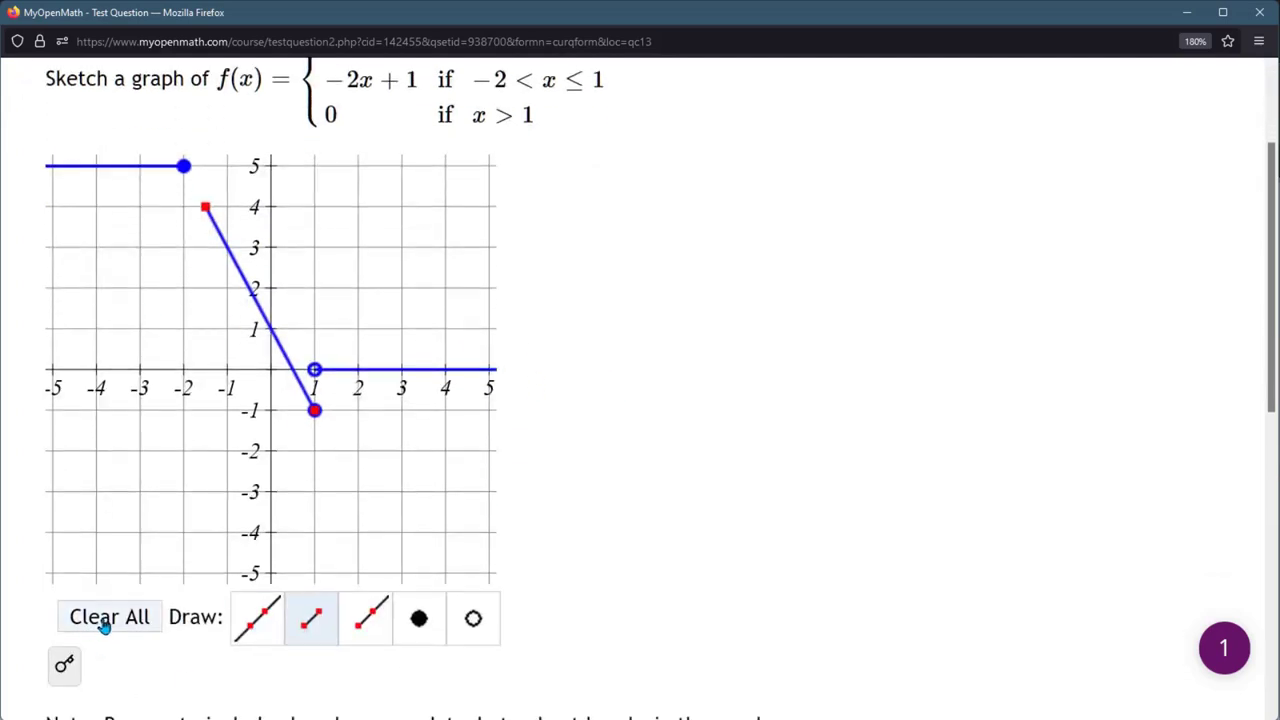